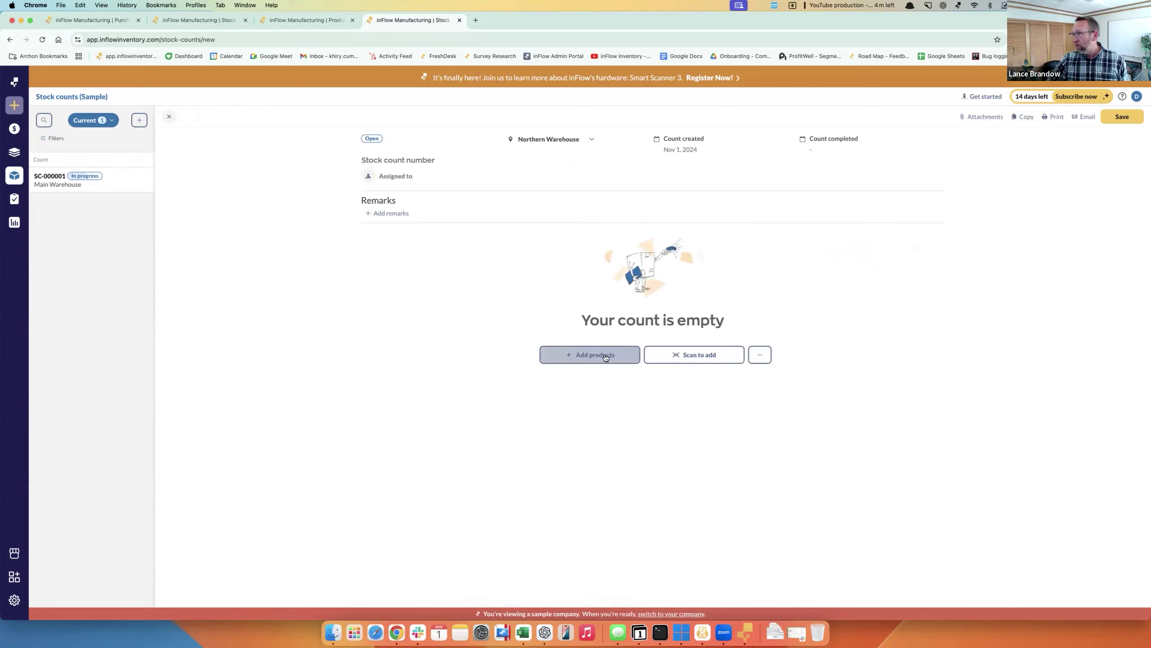
Add the ¾" #52 Clevis Hanger and two lines of ¾" Flanges w/ Bolts to the Northern Warehouse stock count.
click(604, 356)
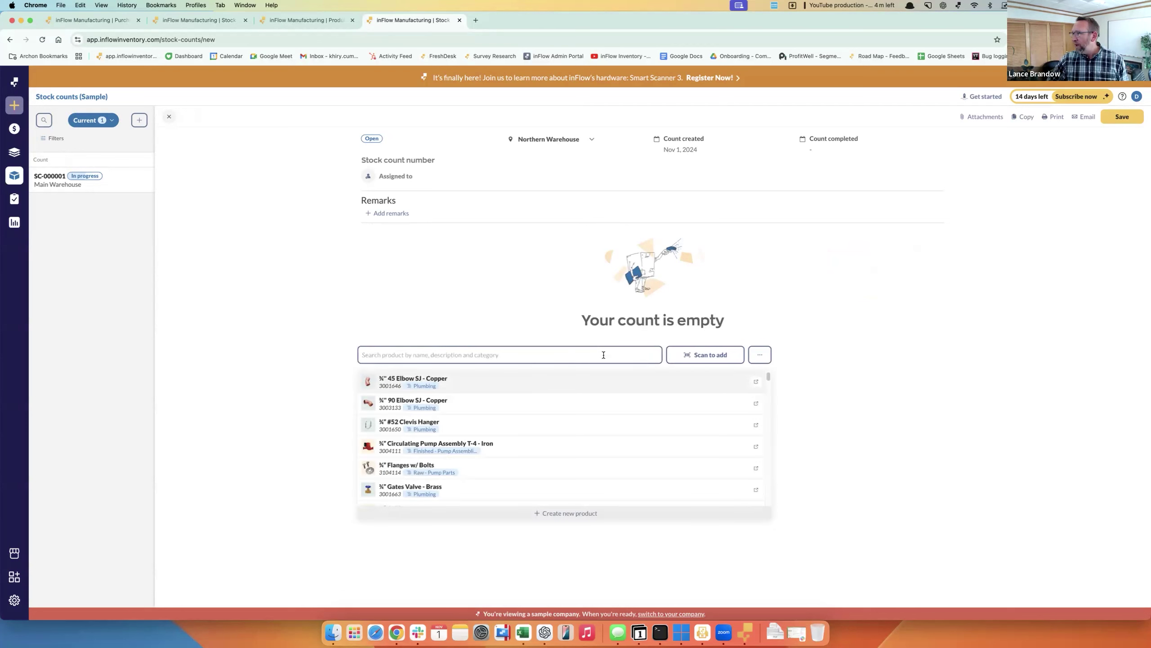
click(521, 420)
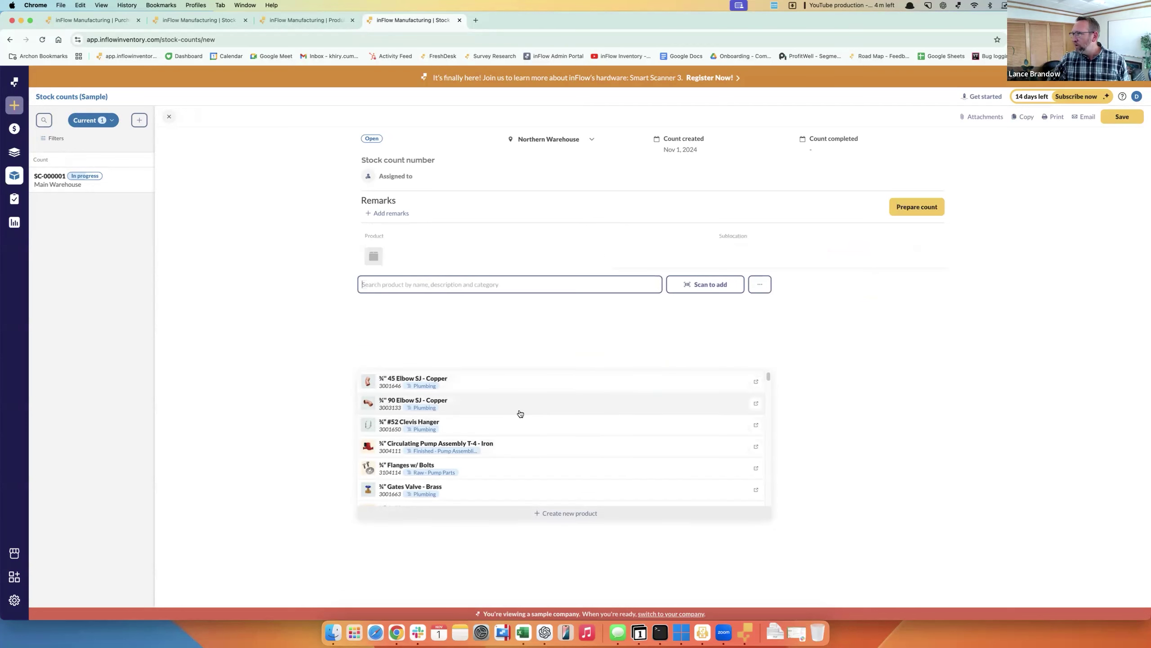
click(479, 402)
click(480, 424)
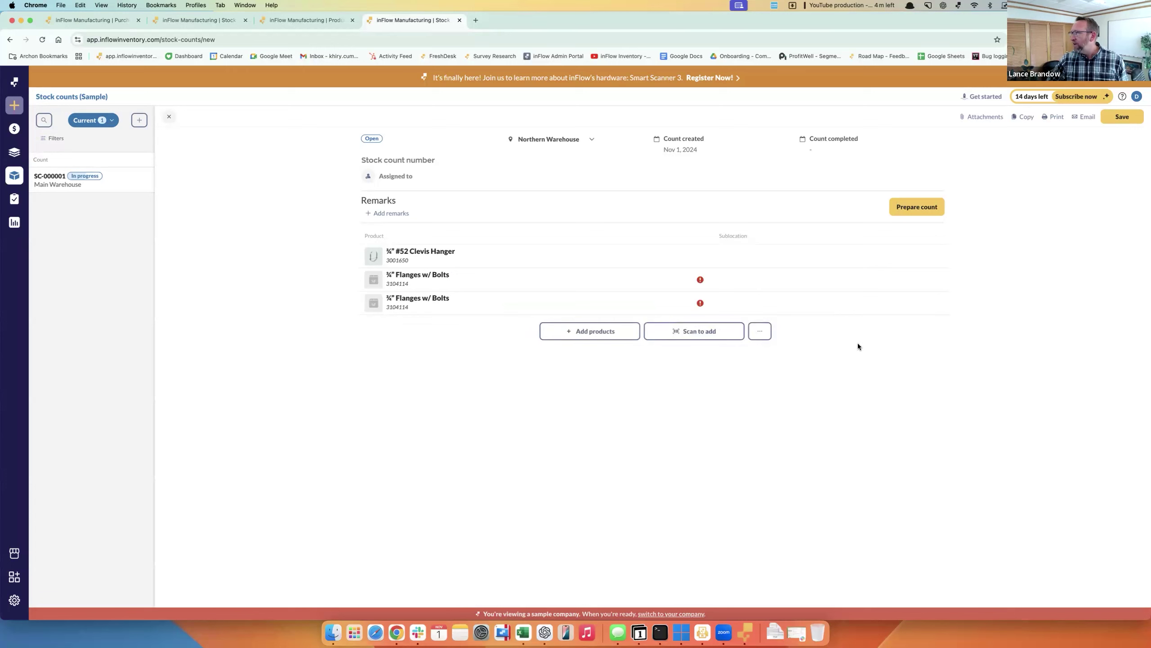
Add products to the count by category, including Plumbing and excluding Manufacturing.
click(763, 334)
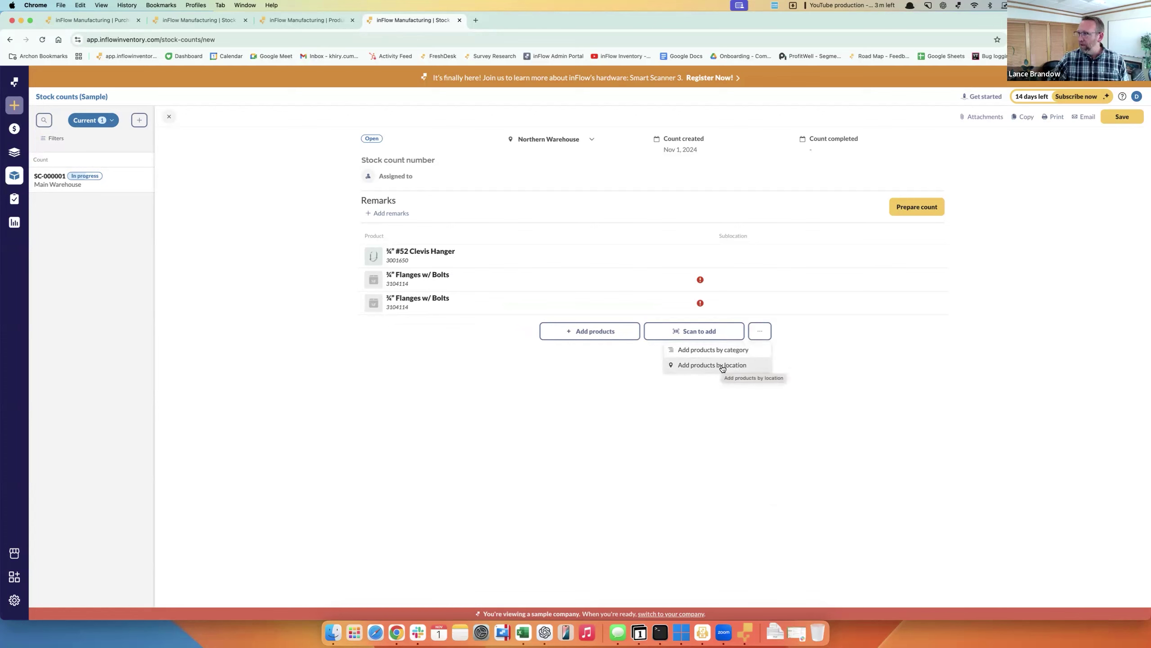
click(714, 350)
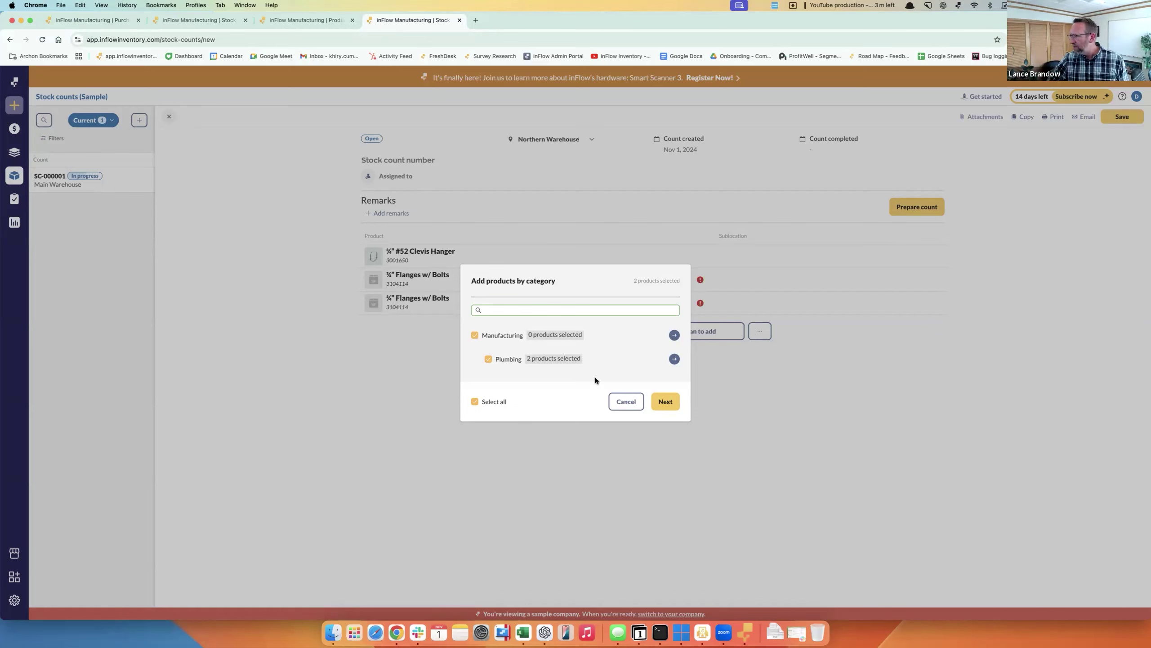
click(474, 335)
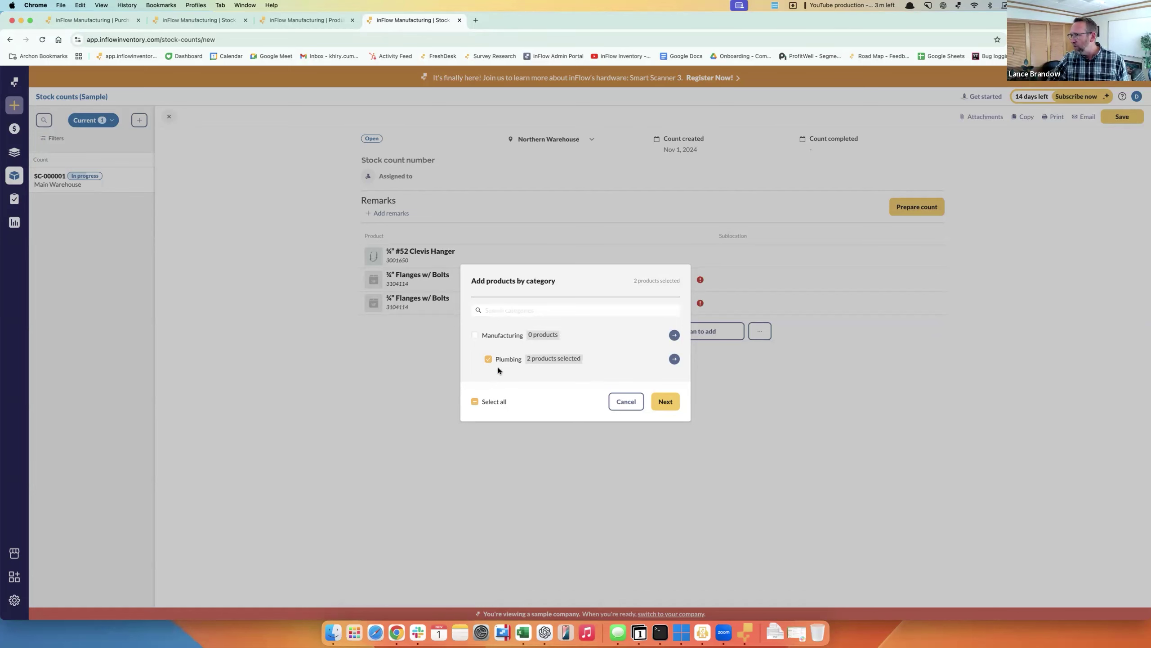
click(666, 401)
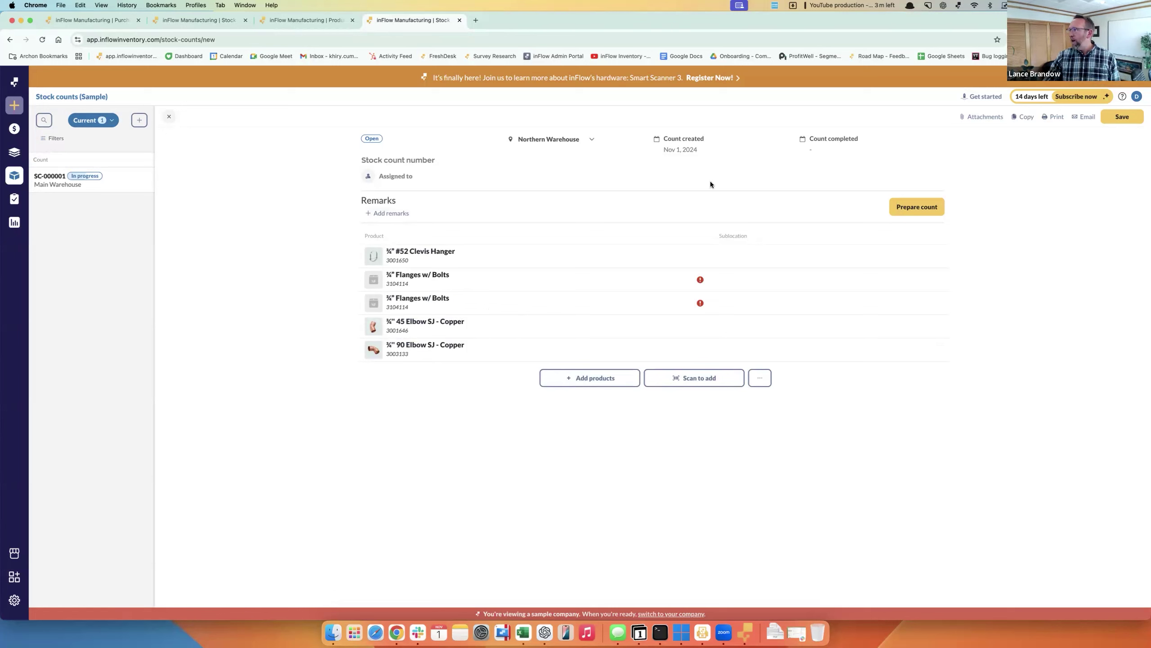
Try to prepare the count, and remove the duplicate ¾" Flanges w/ Bolts line from the product list.
click(902, 207)
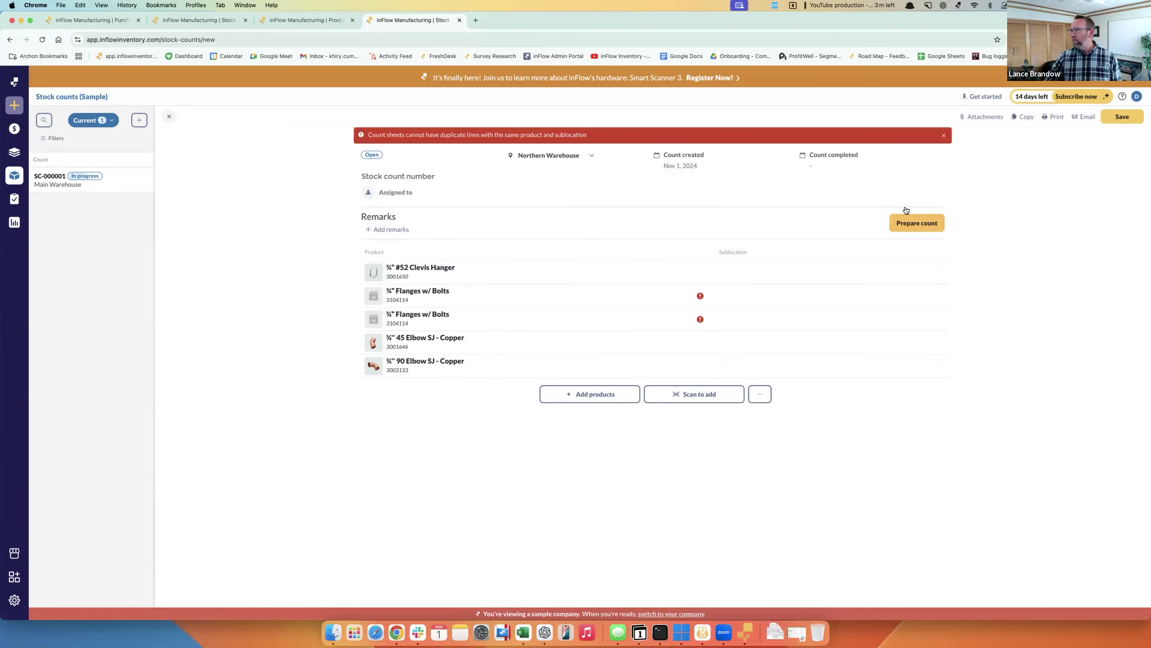
click(938, 299)
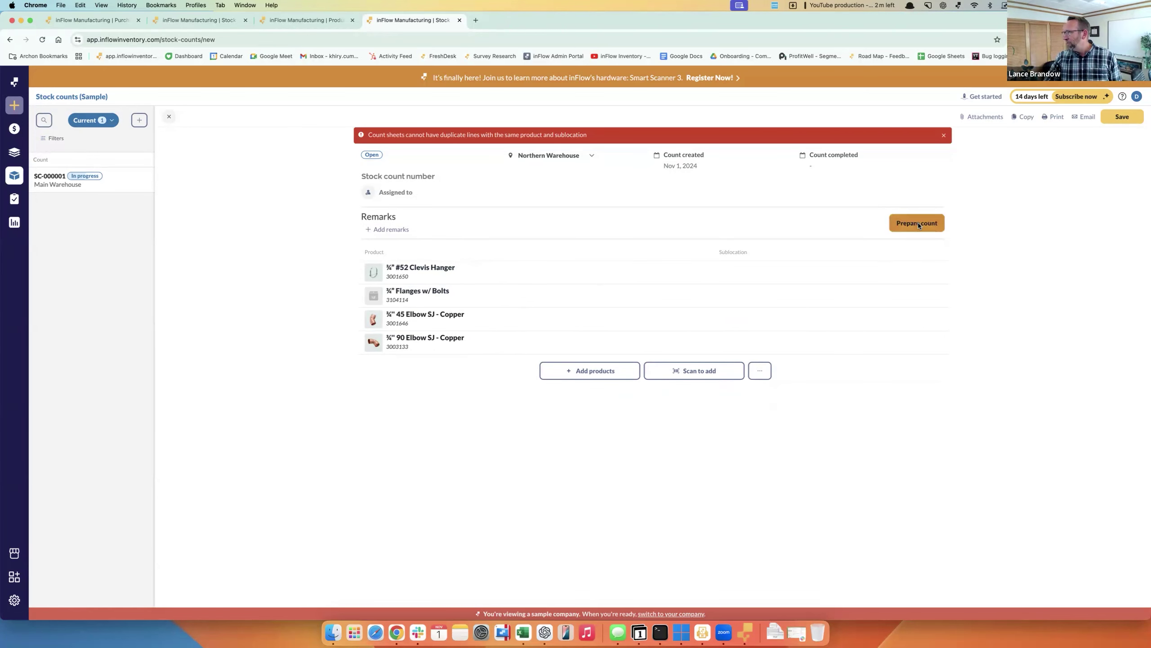
Prepare the count by dividing the products across multiple count sheets with 5 products per sheet.
click(918, 223)
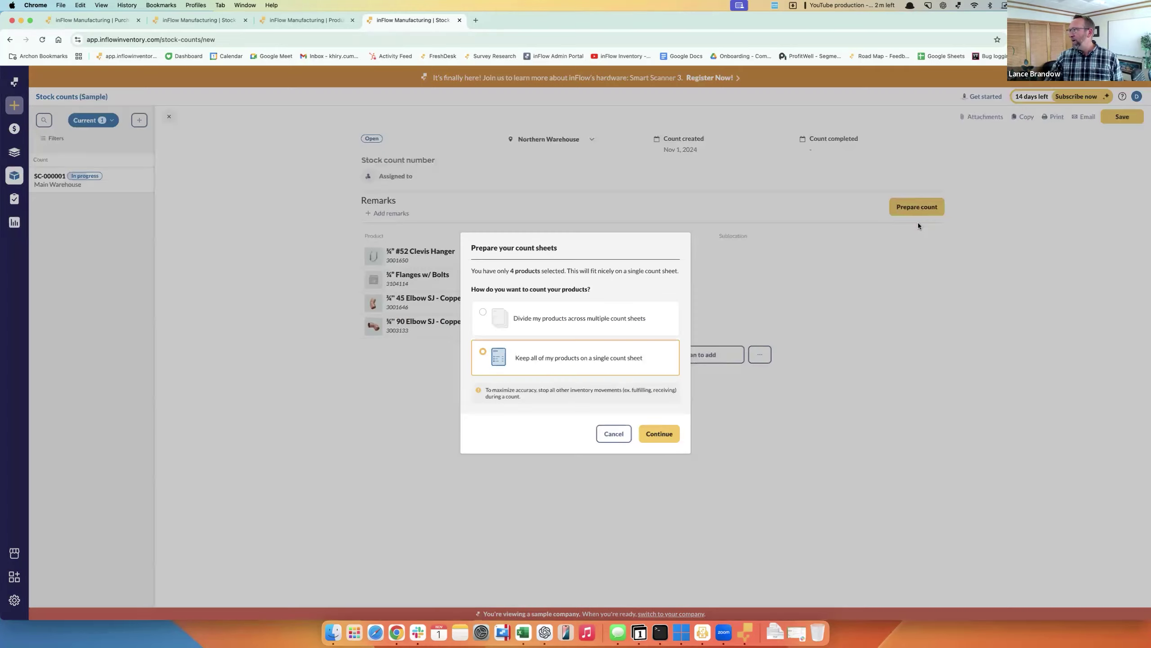
click(483, 313)
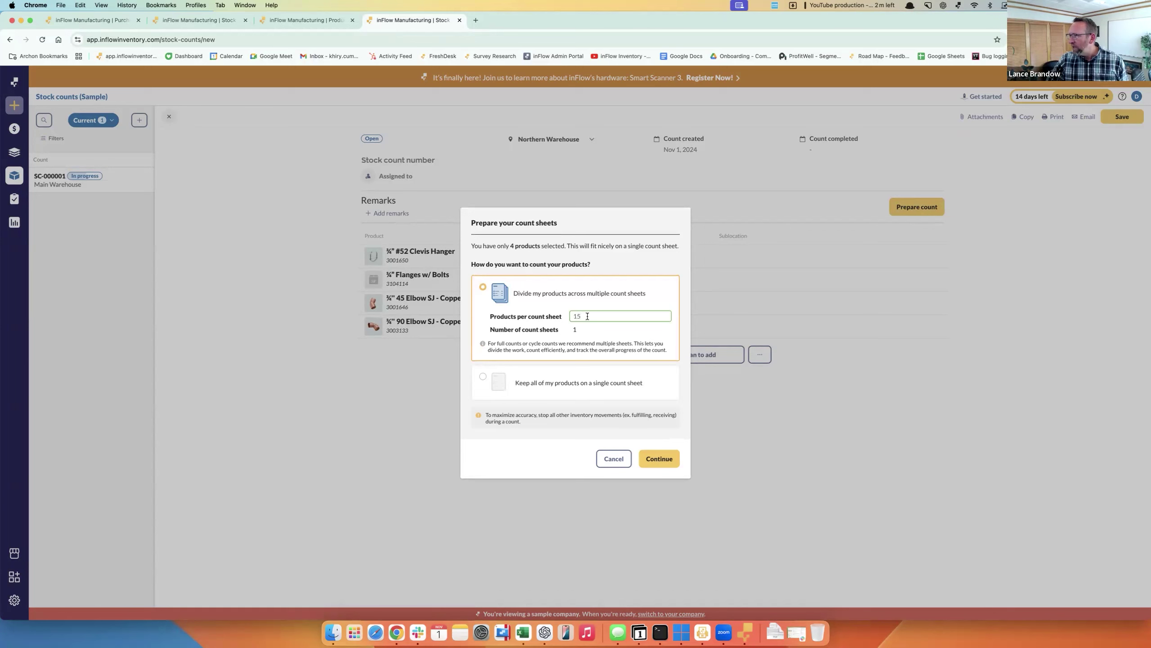
key(BackSpace)
key(BackSpace)
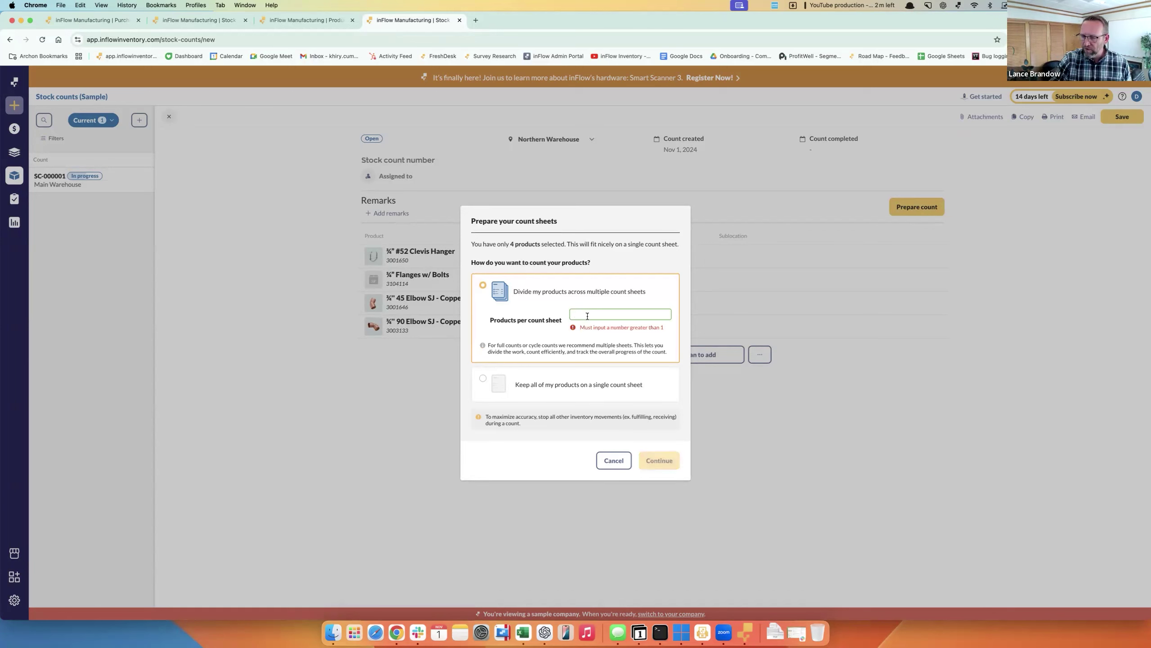
text(5)
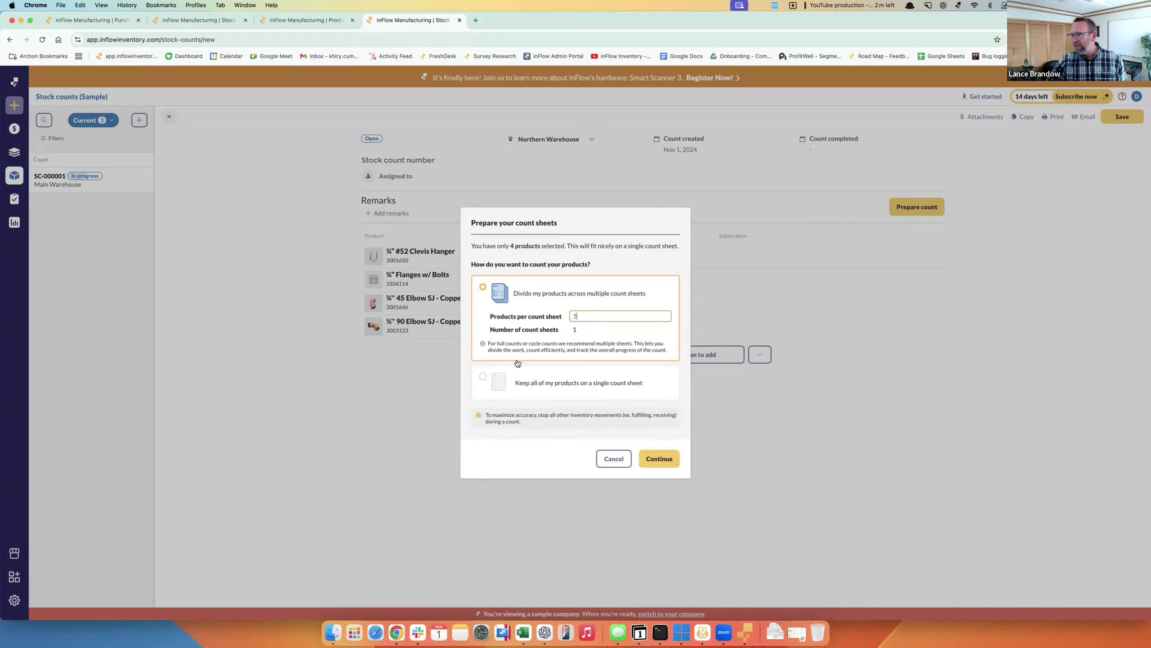
click(663, 459)
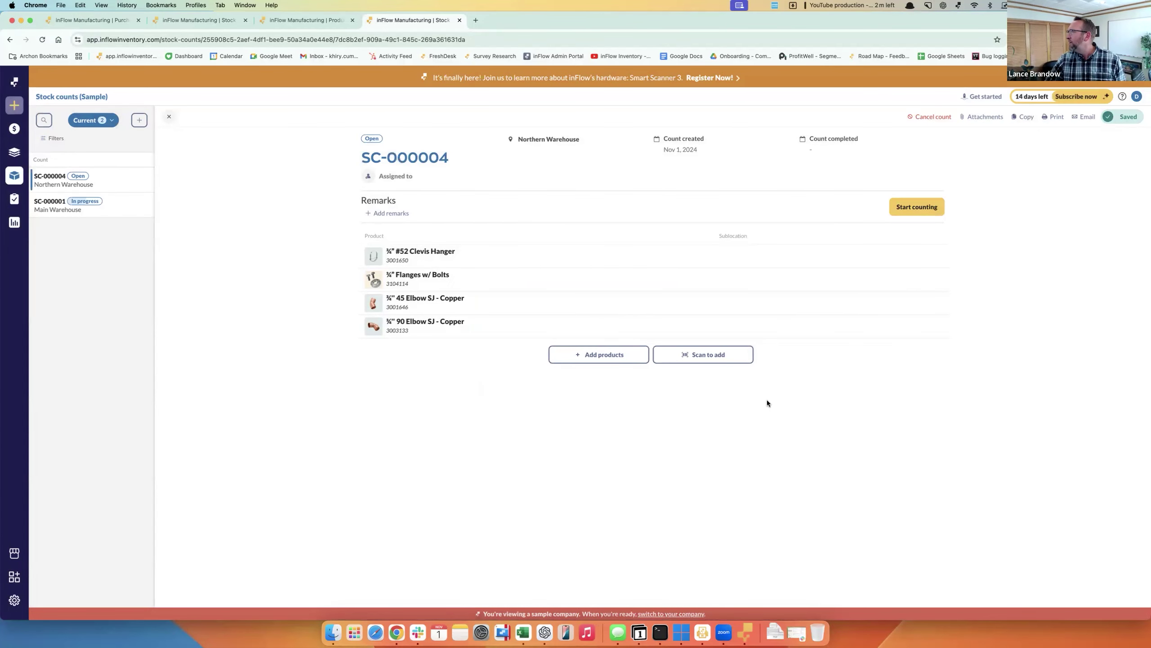
Preview the printed version of the stock count sheet and close it without saving.
click(1053, 117)
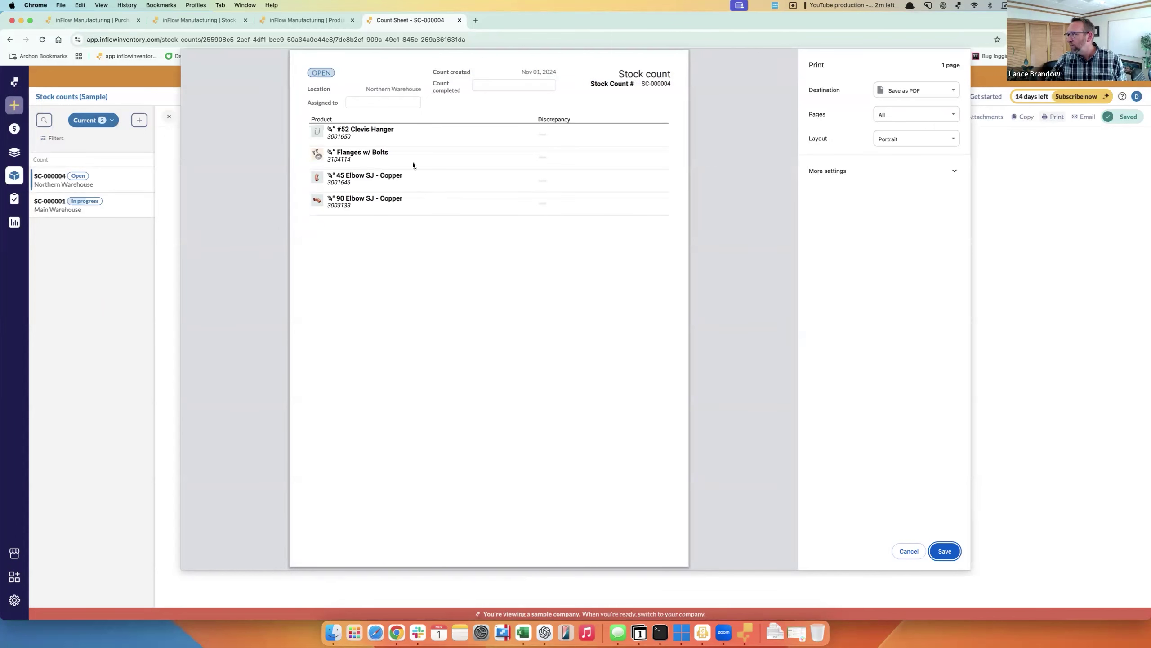
click(907, 550)
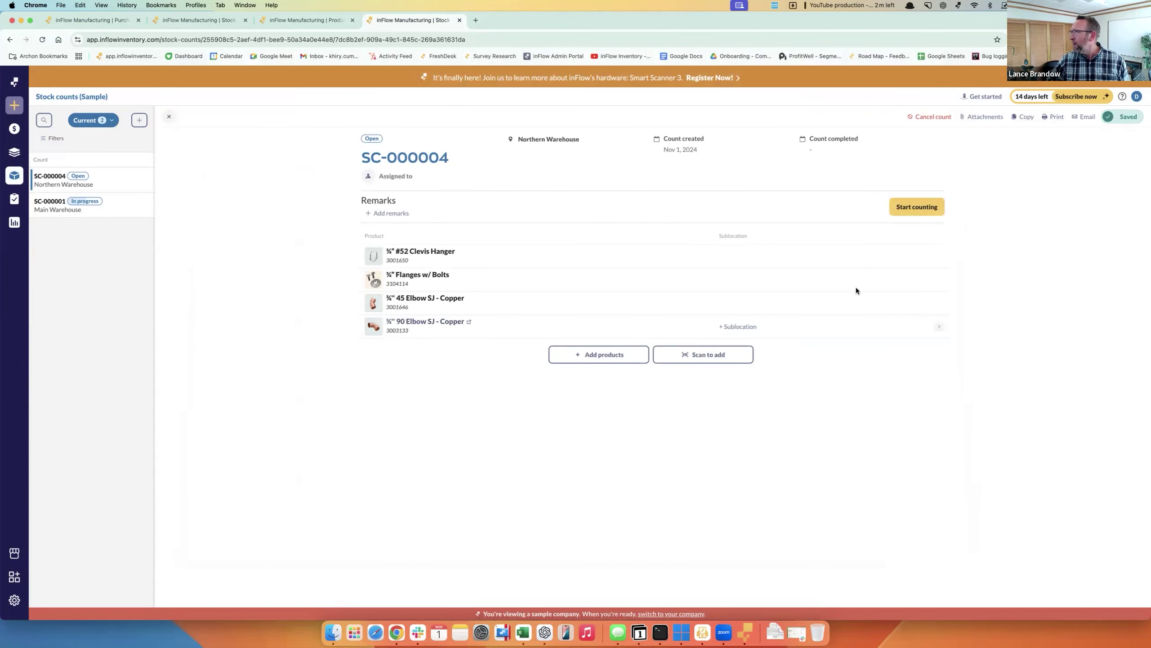
Start counting and enter a counted quantity of 1 ea for the ¾" #52 Clevis Hanger.
click(920, 207)
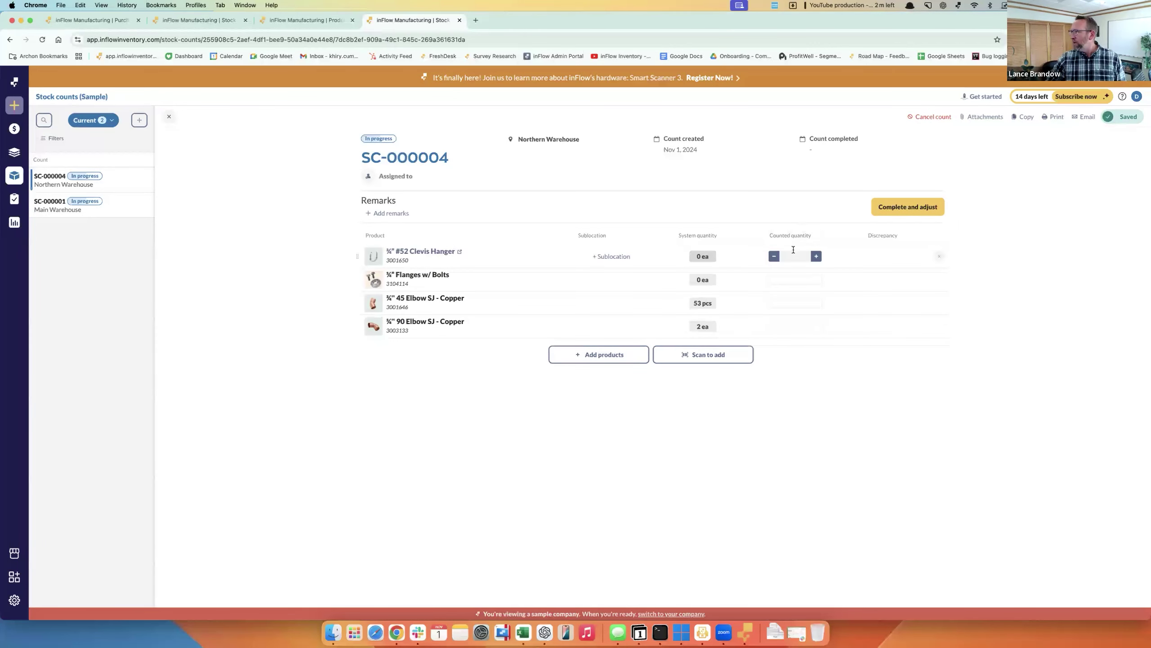
click(796, 255)
text(1)
click(896, 316)
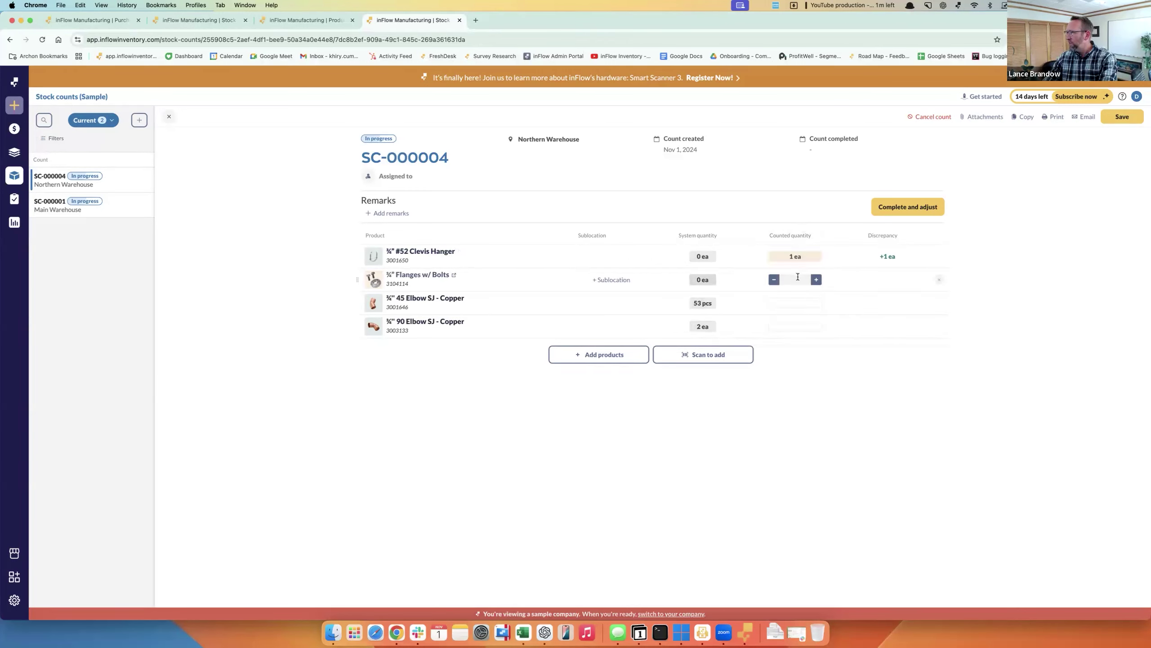
Enter a counted quantity of 2 for the ¾" Flanges w/ Bolts, using bag as the unit of measure.
click(815, 280)
click(798, 279)
text(2)
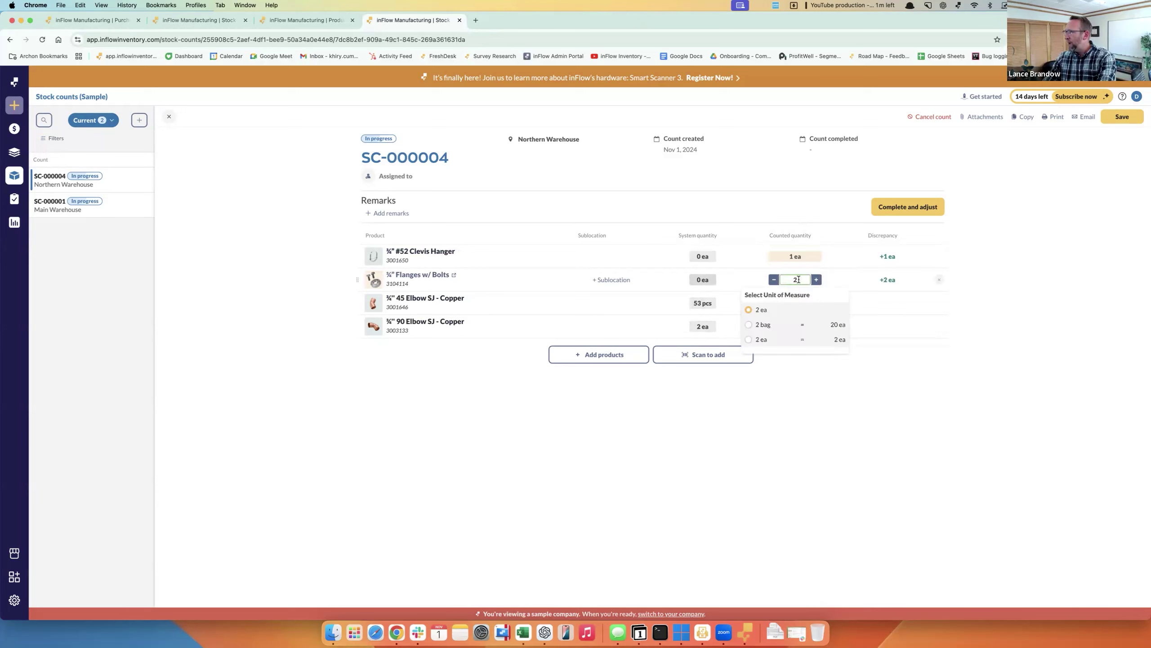
click(749, 325)
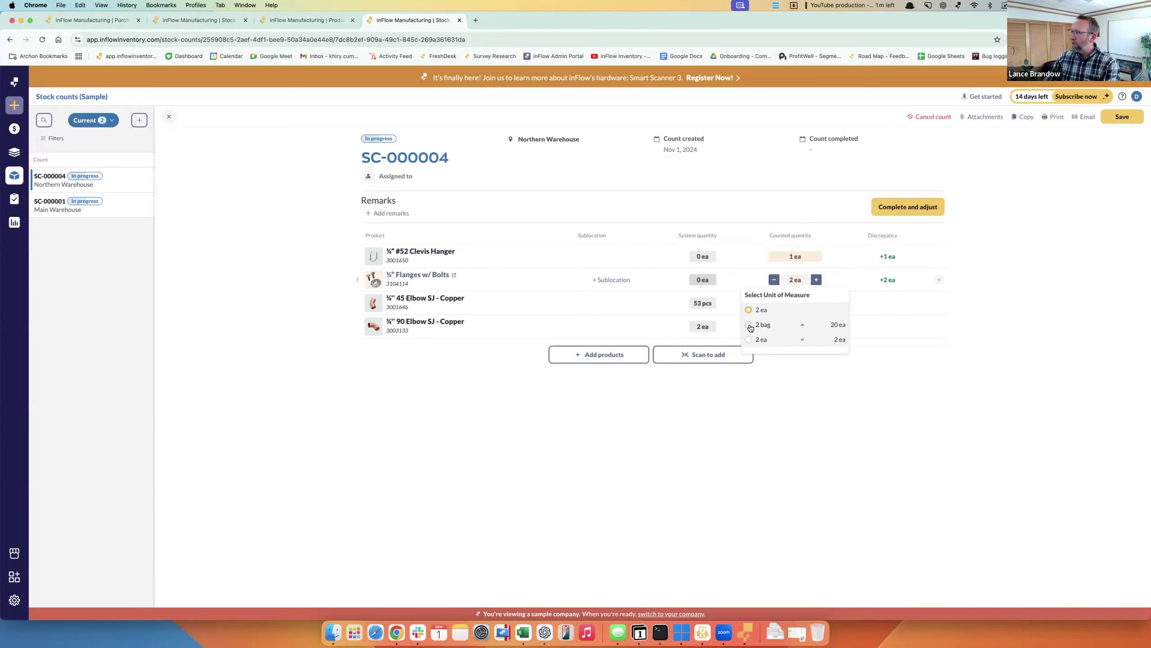
Enter a counted quantity of 53 pcs for the ¾" 45 Elbow SJ - Copper.
click(795, 304)
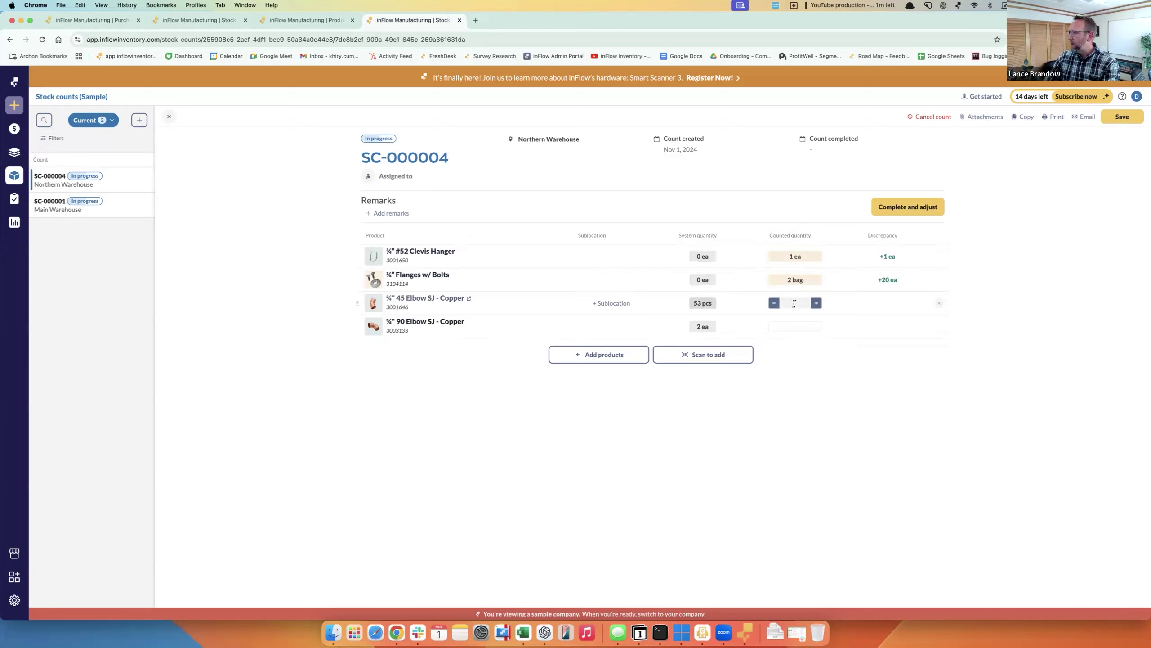
text(53)
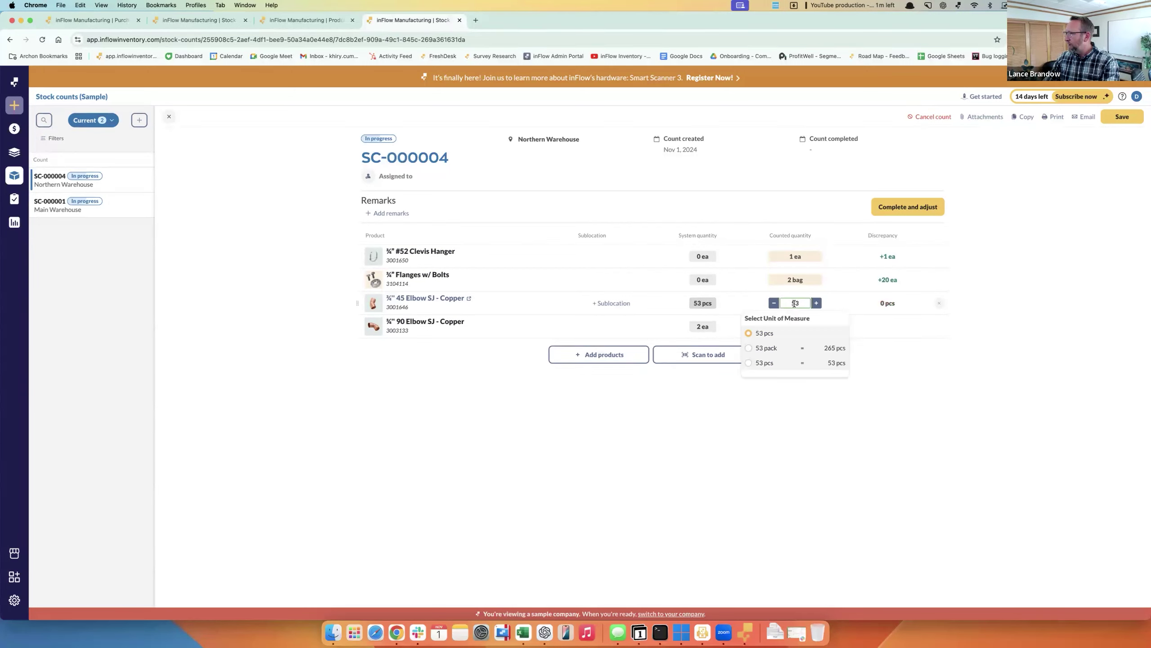
click(766, 333)
Enter a counted quantity of 2 ea for the ¾" 90 Elbow SJ - Copper, and complete and adjust the stock count.
click(799, 327)
text(2)
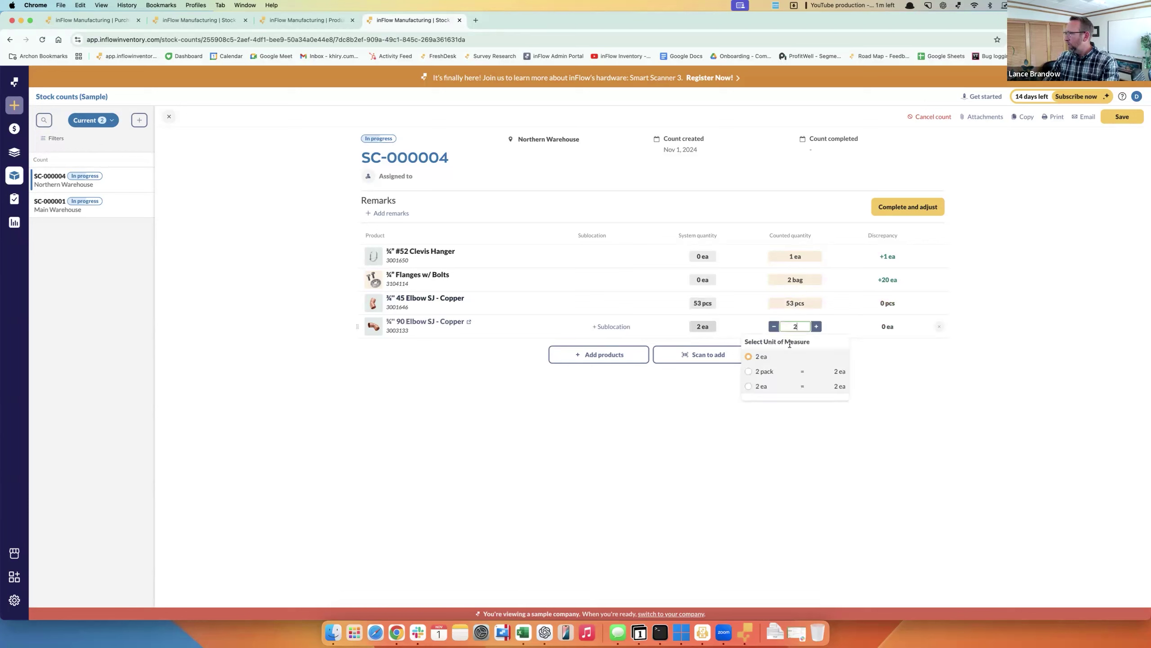
click(776, 358)
click(797, 225)
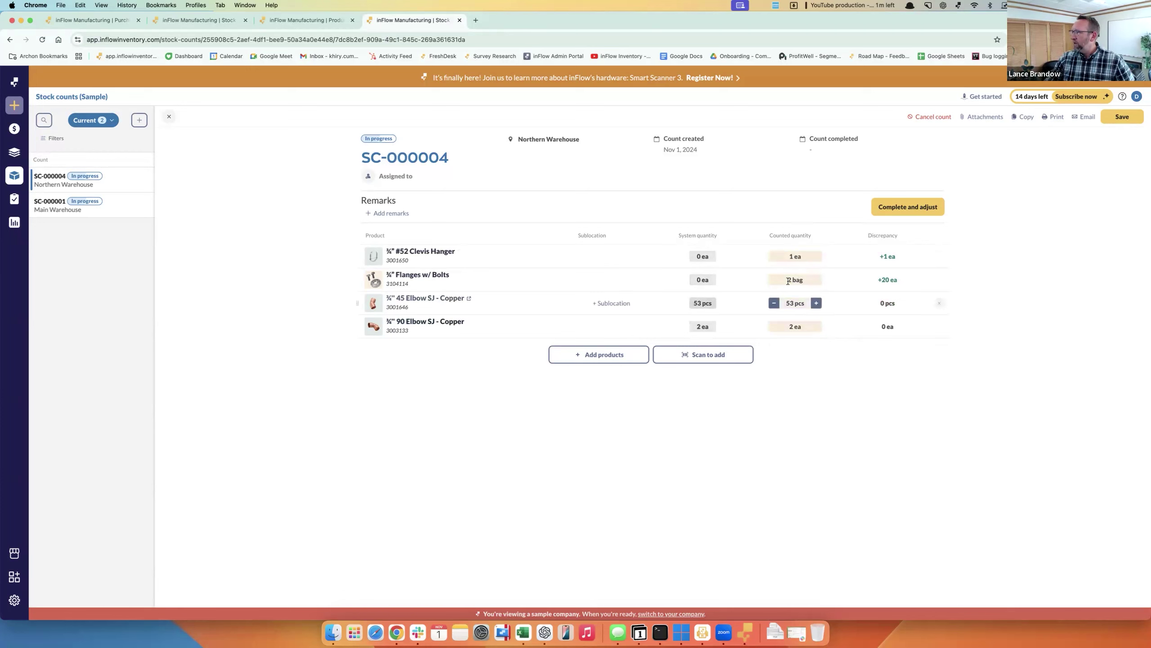
click(899, 210)
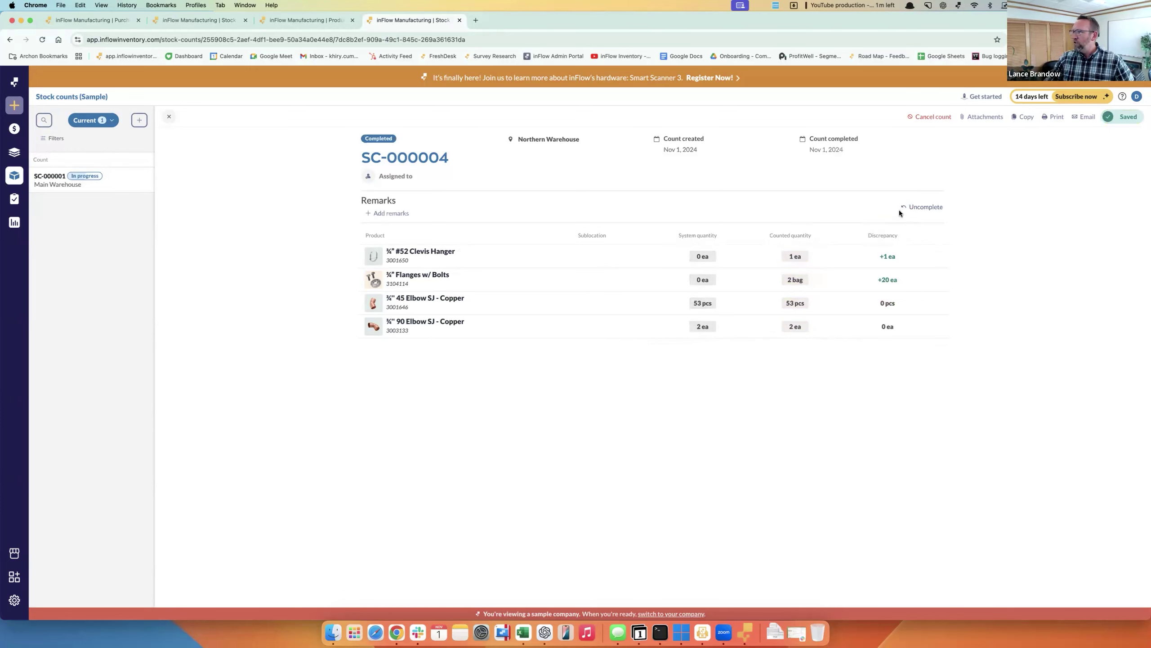